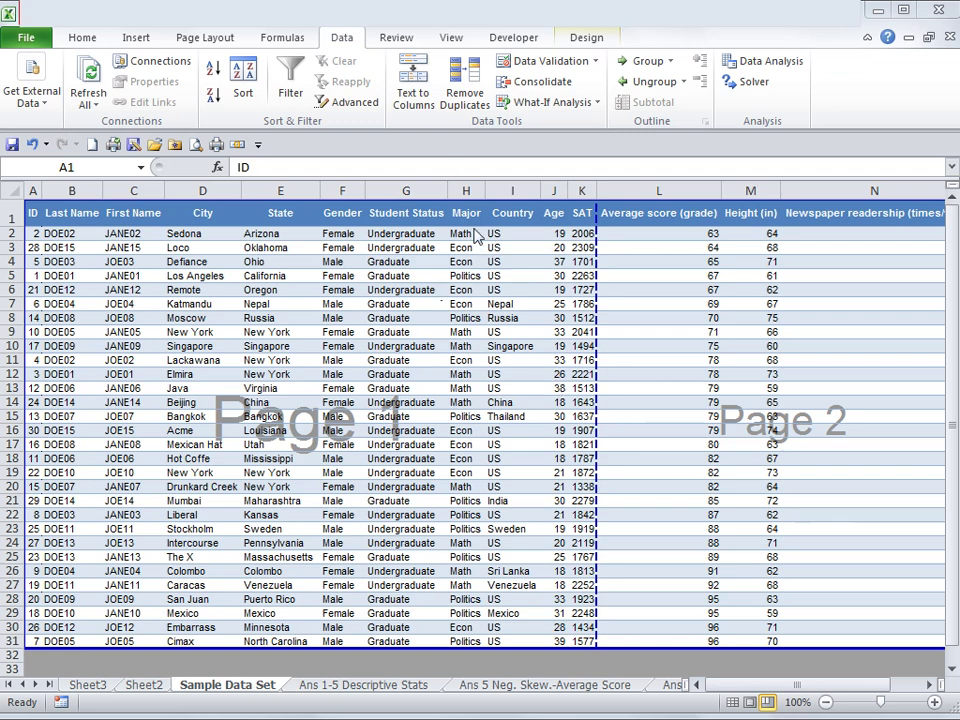
- Review the Major and Average score (grade) columns, then view Sheet2's pivot of scores by major
left_click(468, 222)
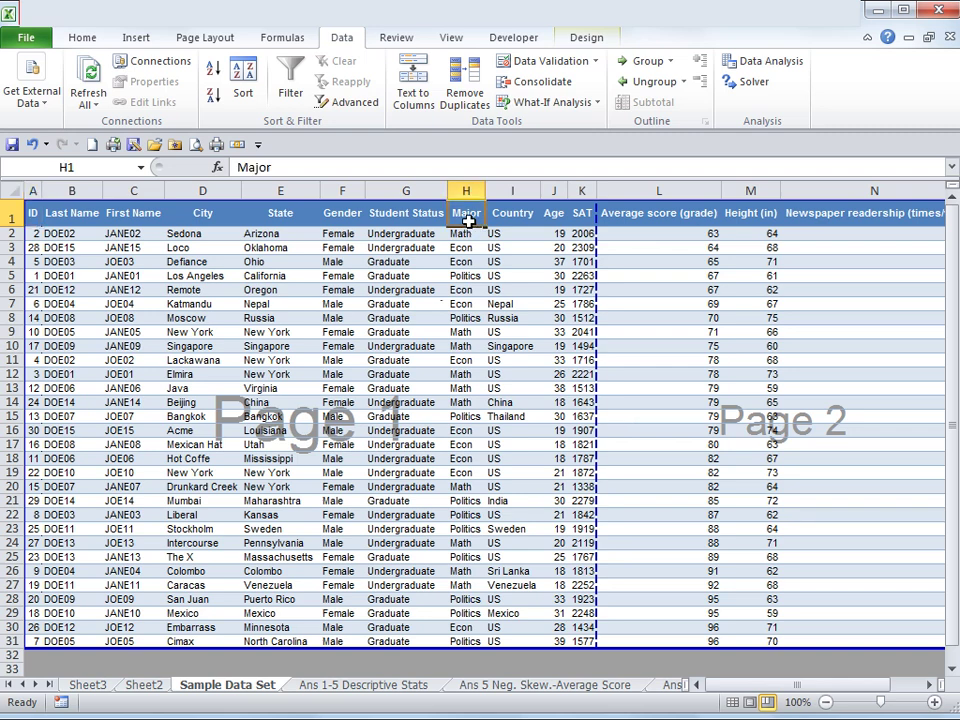
key("Down")
key("Down")
key("Down")
key("Down")
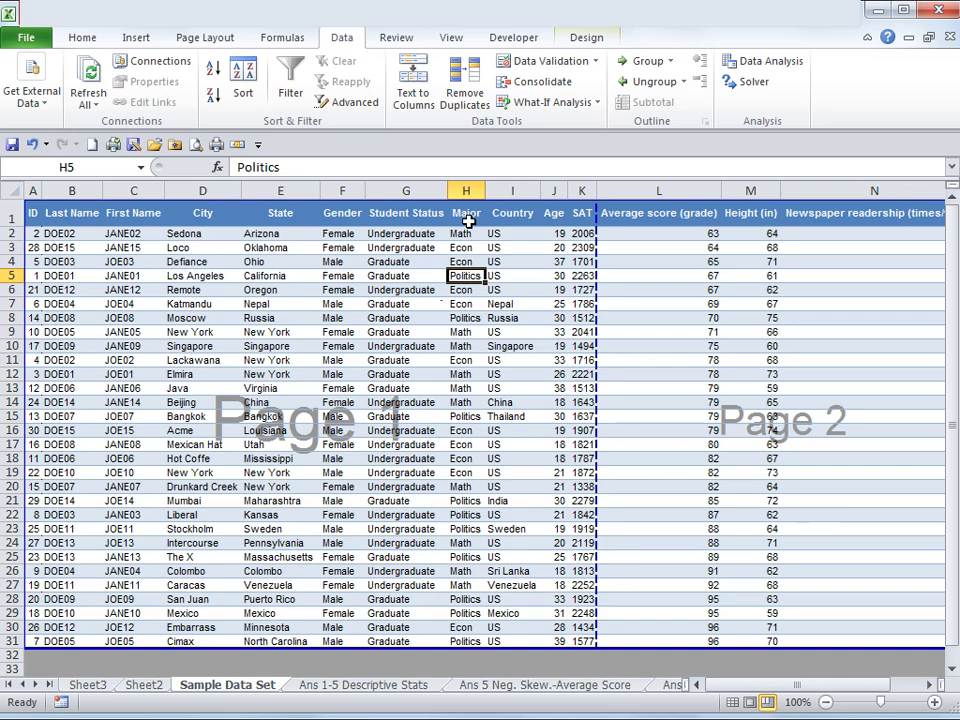
key("Right")
key("Right")
key("Right")
key("Right")
key("Up")
key("Up")
key("Up")
key("Up")
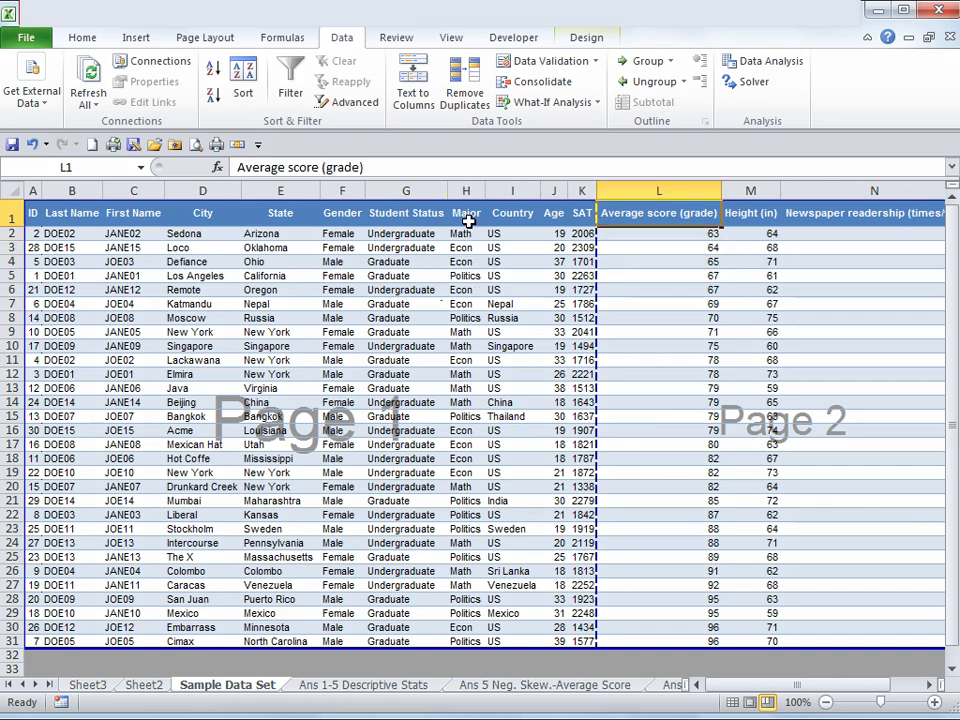
key("Left")
key("Left")
key("Left")
key("Left")
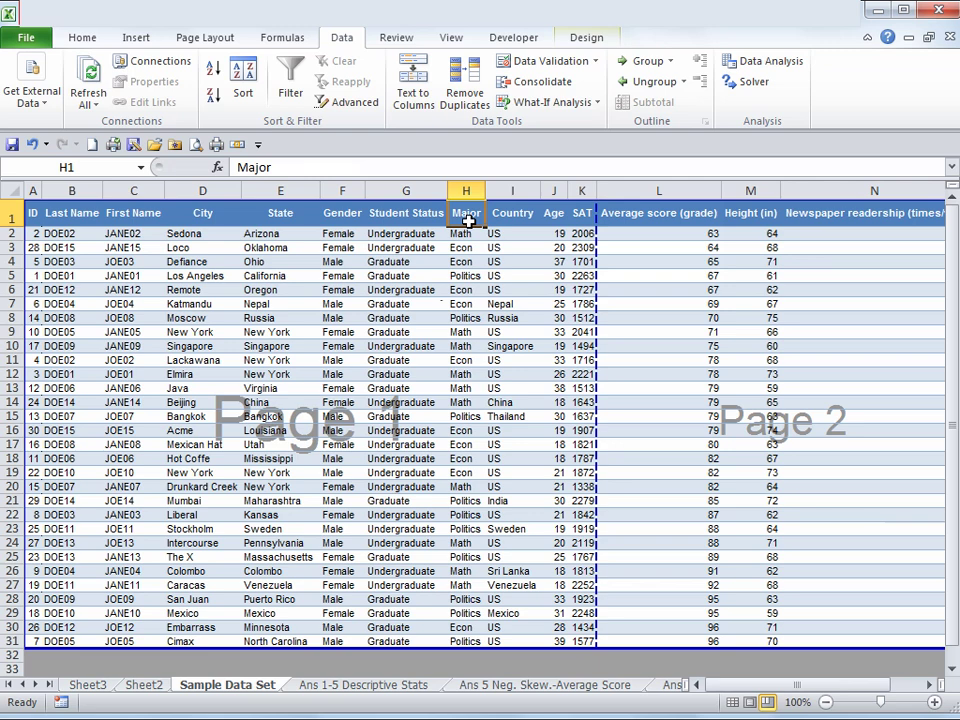
key("Home")
key("Down")
key("Down")
key("Up")
key("Up")
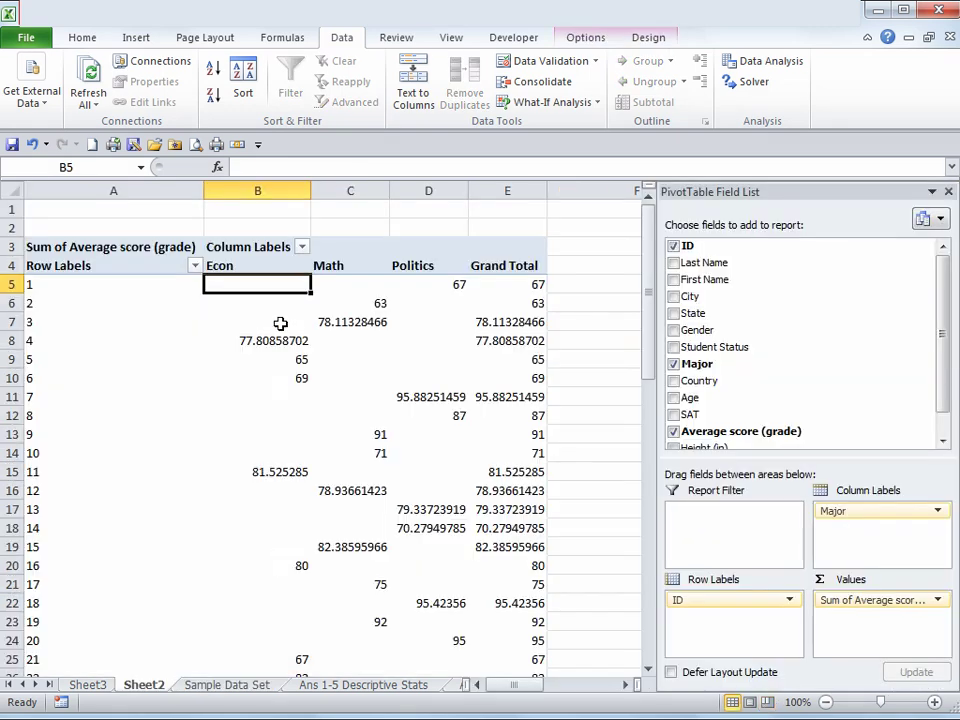
left_click(281, 323)
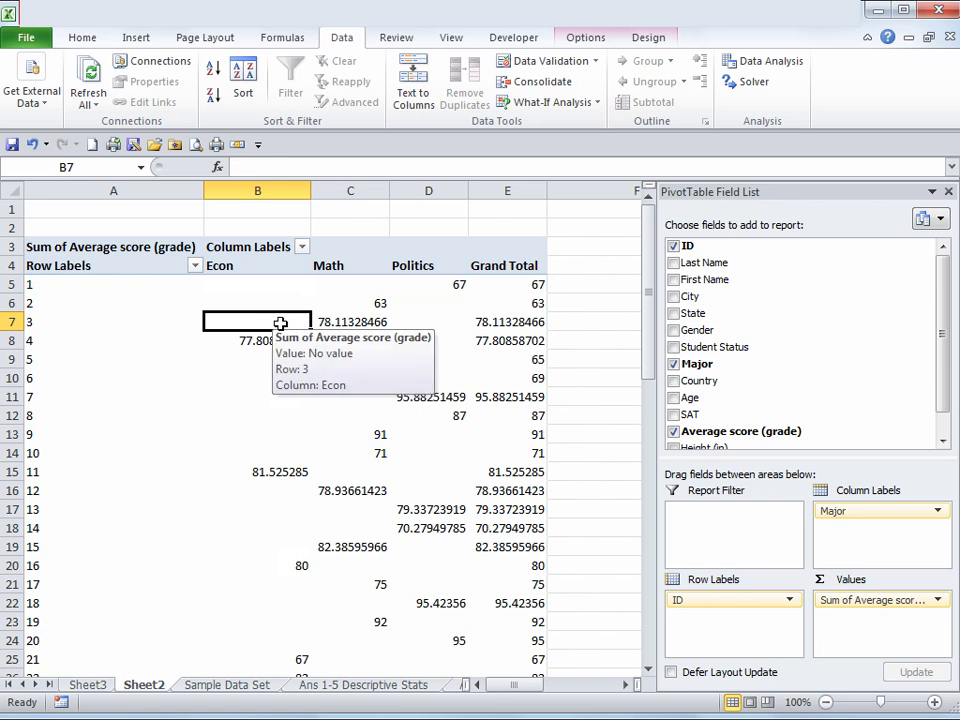
left_click(123, 267)
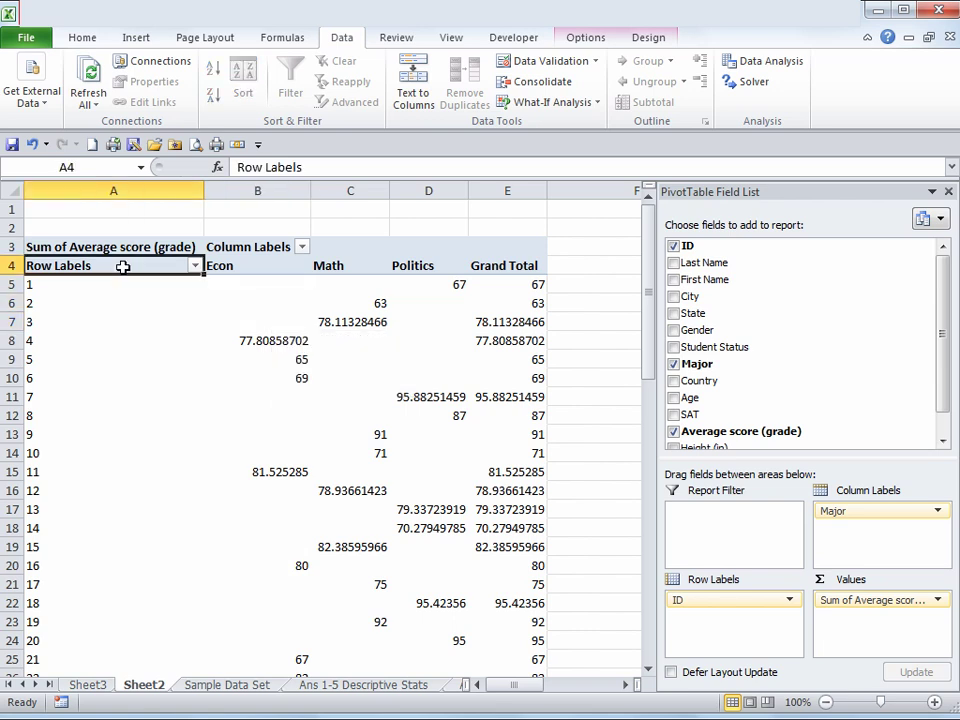
left_click(250, 266)
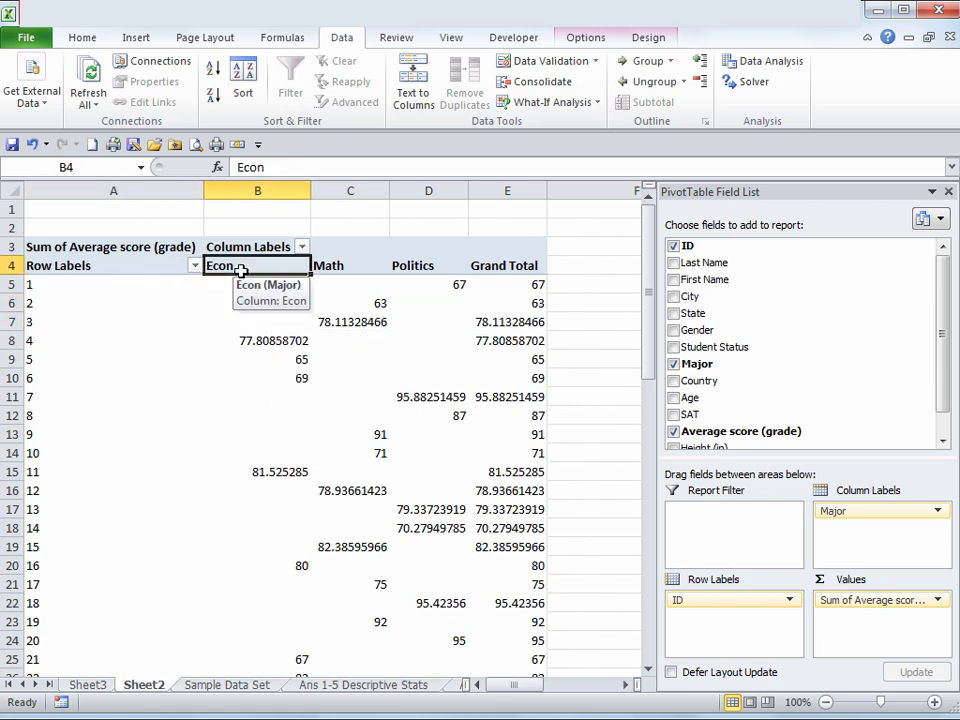
left_click(332, 268)
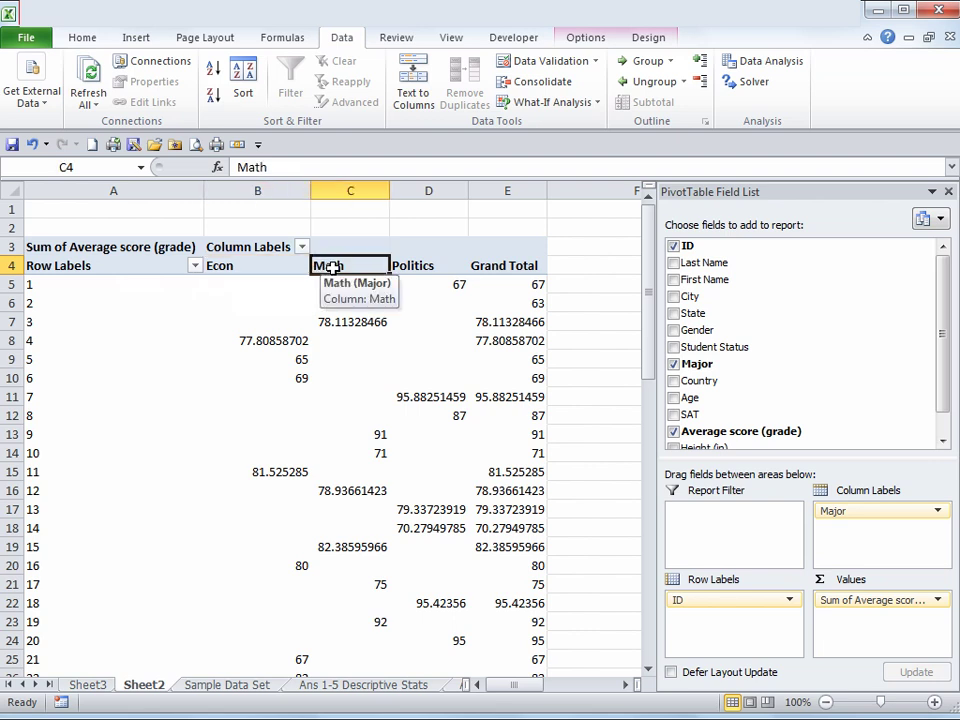
left_click(413, 268)
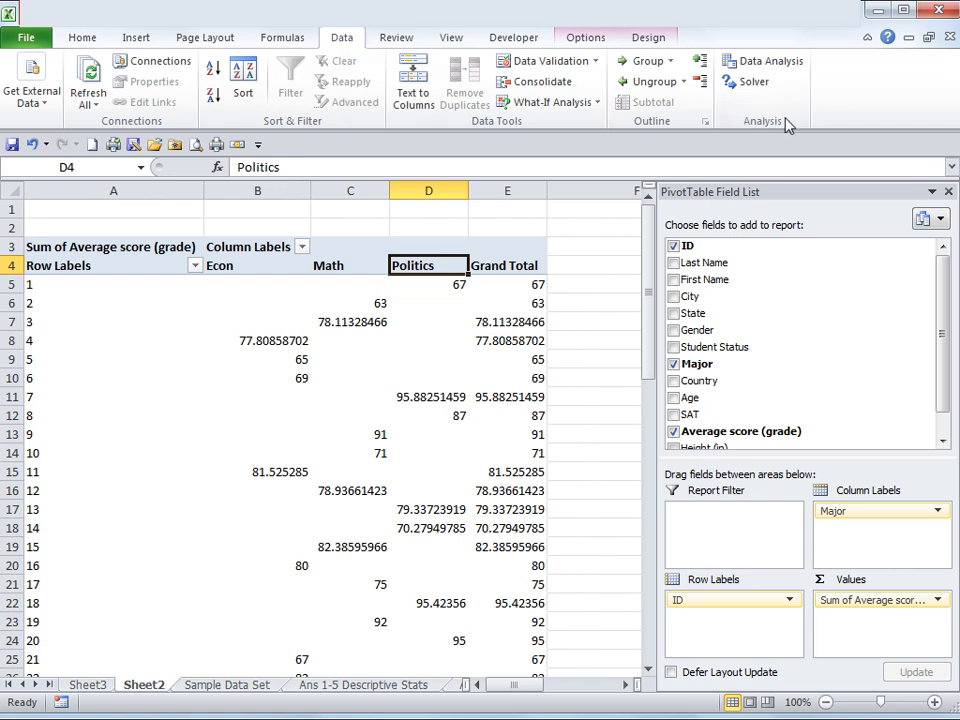
- Choose Anova: Single Factor from the Data Analysis tools
left_click(797, 66)
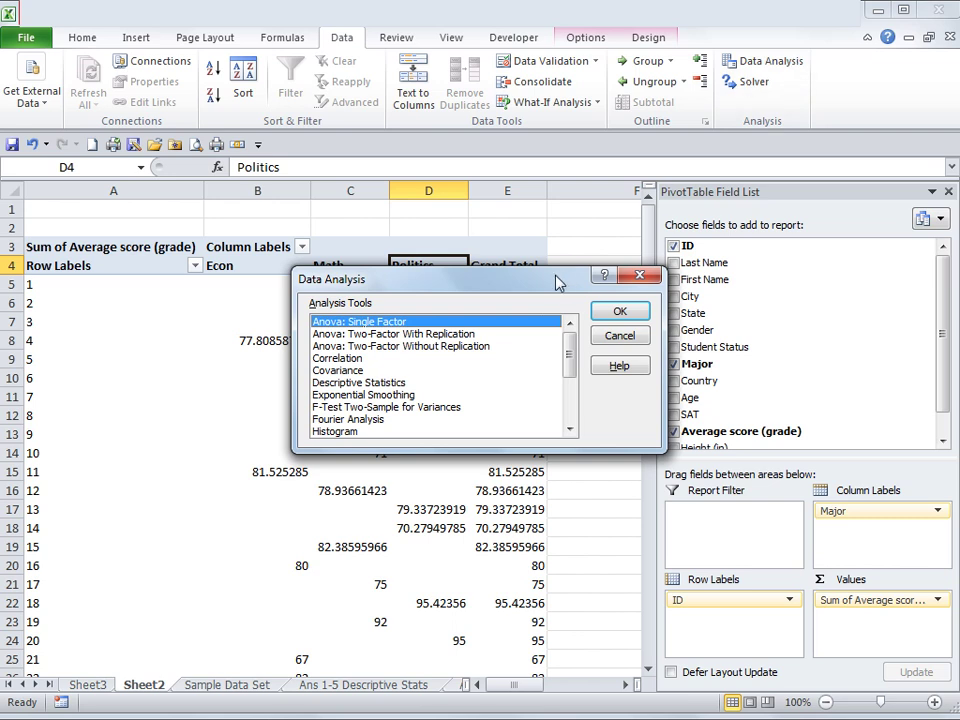
left_click_drag(557, 282, 571, 224)
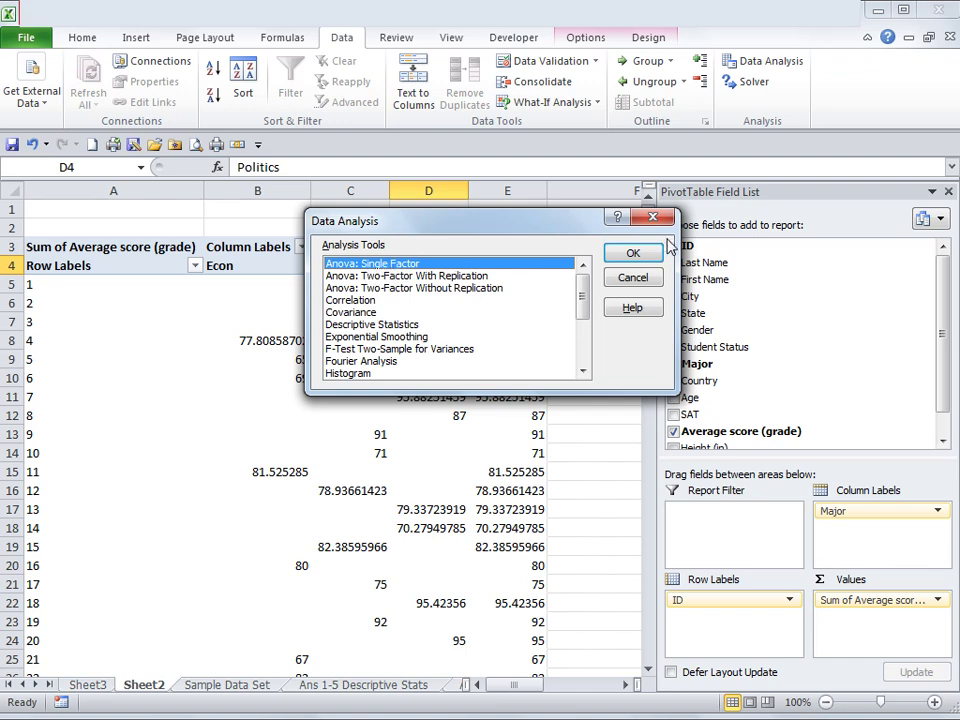
left_click(630, 253)
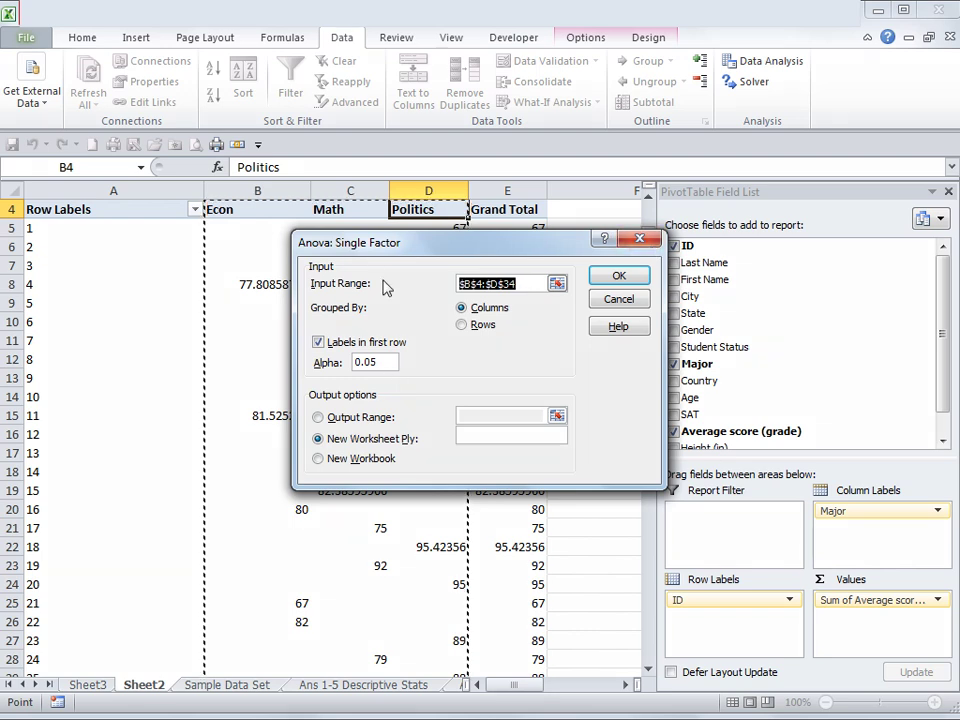
- Set the ANOVA input range to B4:D34 and output the results to a new worksheet
left_click(556, 284)
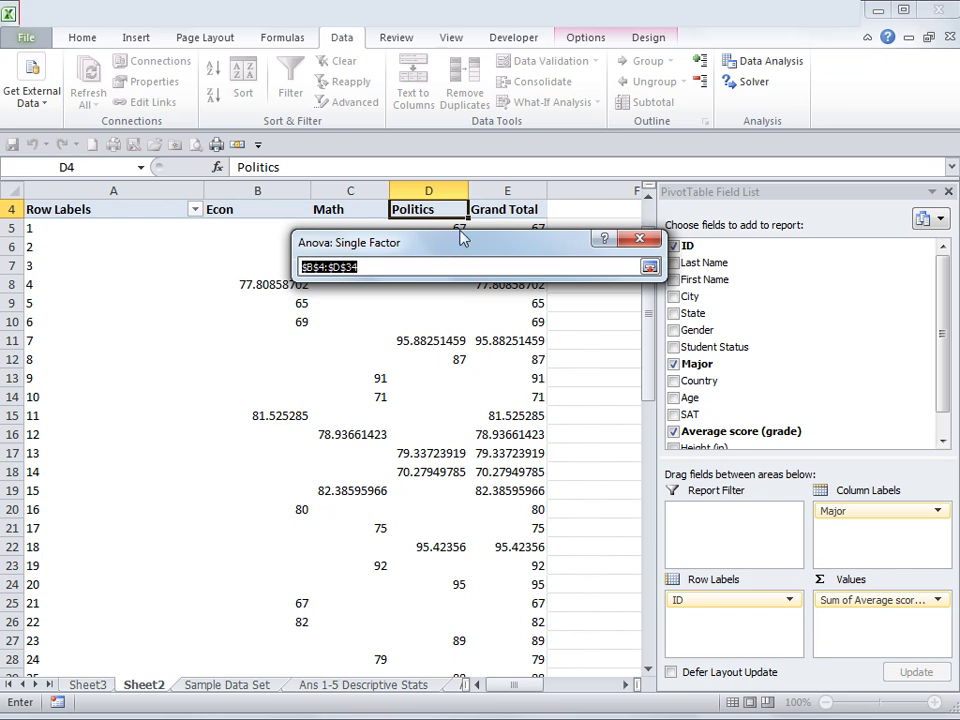
left_click_drag(455, 244, 606, 104)
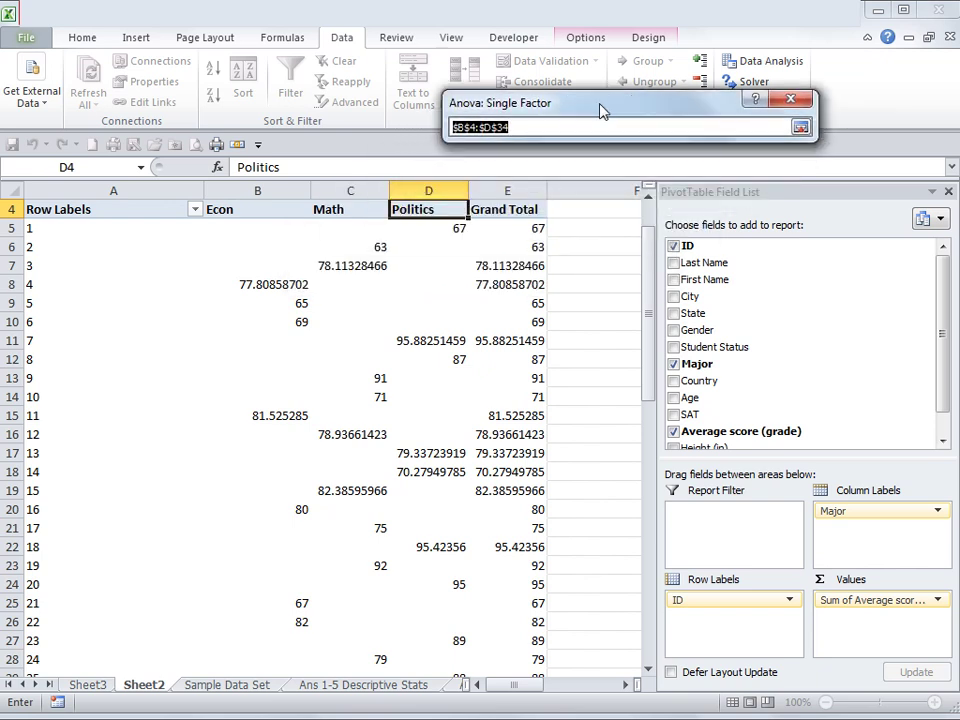
left_click(270, 209)
key("shift+Right")
key("shift+Right")
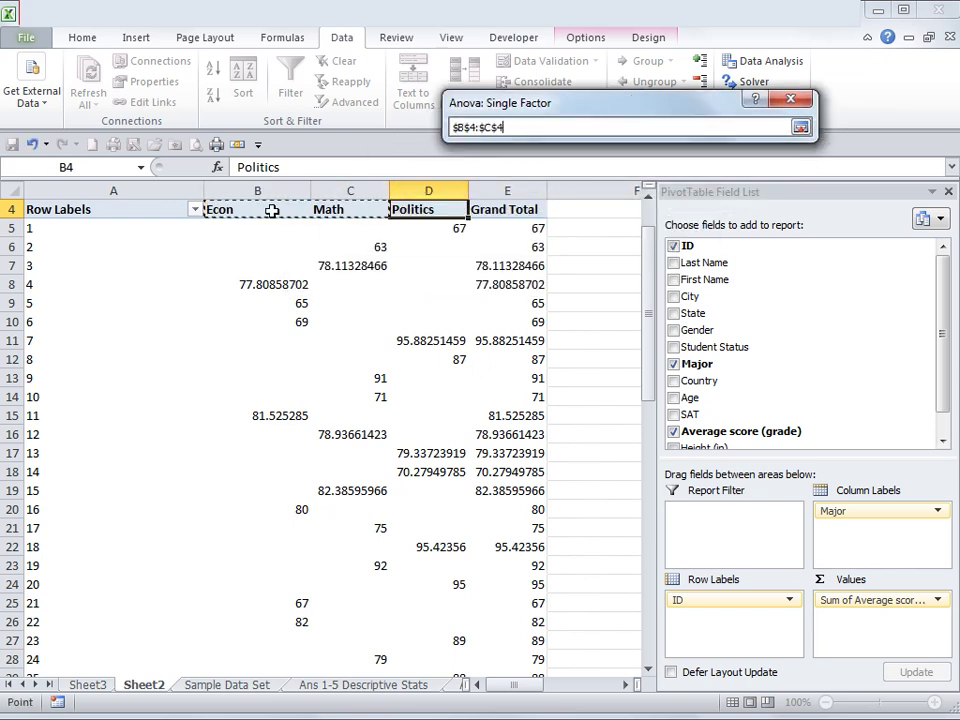
key("shift+Down")
key("shift+Down")
key("shift+Down")
key("shift+Down")
key("shift+Down")
key("shift+Down")
key("shift+Down")
key("shift+Down")
key("shift+Down")
key("shift+Down")
key("shift+Down")
key("shift+Down")
key("shift+Down")
key("shift+Down")
key("shift+Down")
key("shift+Down")
key("shift+Down")
key("shift+Down")
key("shift+Down")
key("shift+Down")
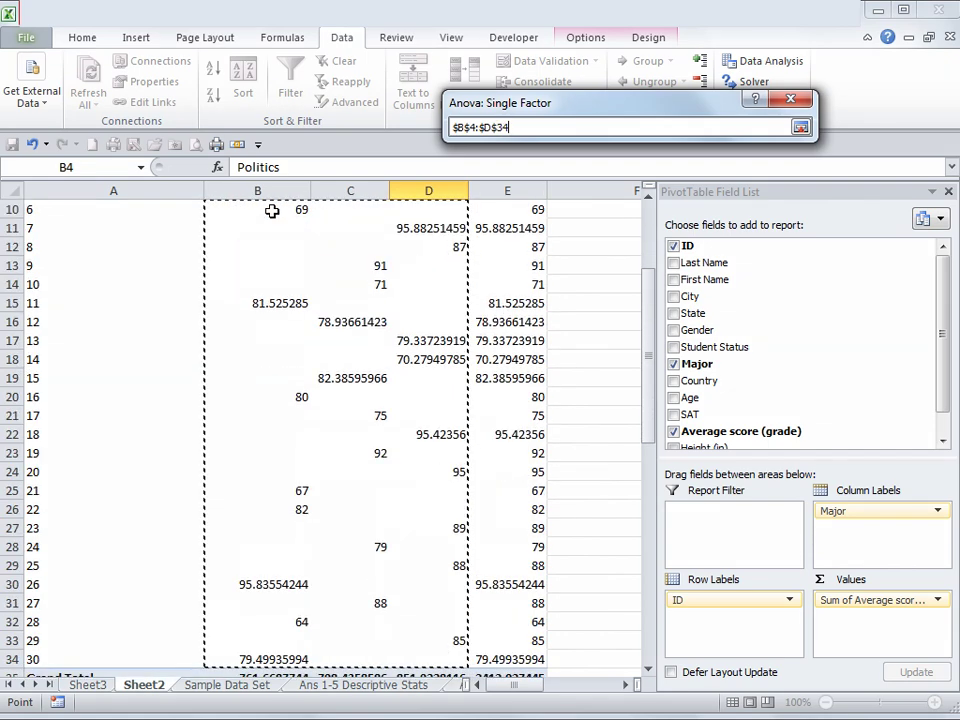
left_click(801, 128)
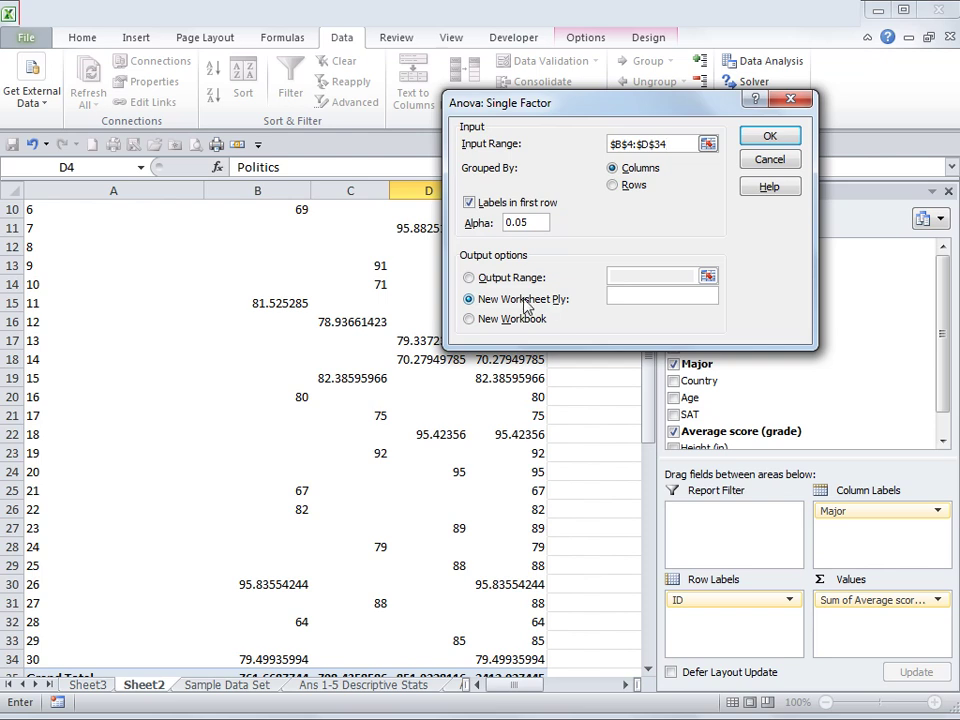
left_click(765, 139)
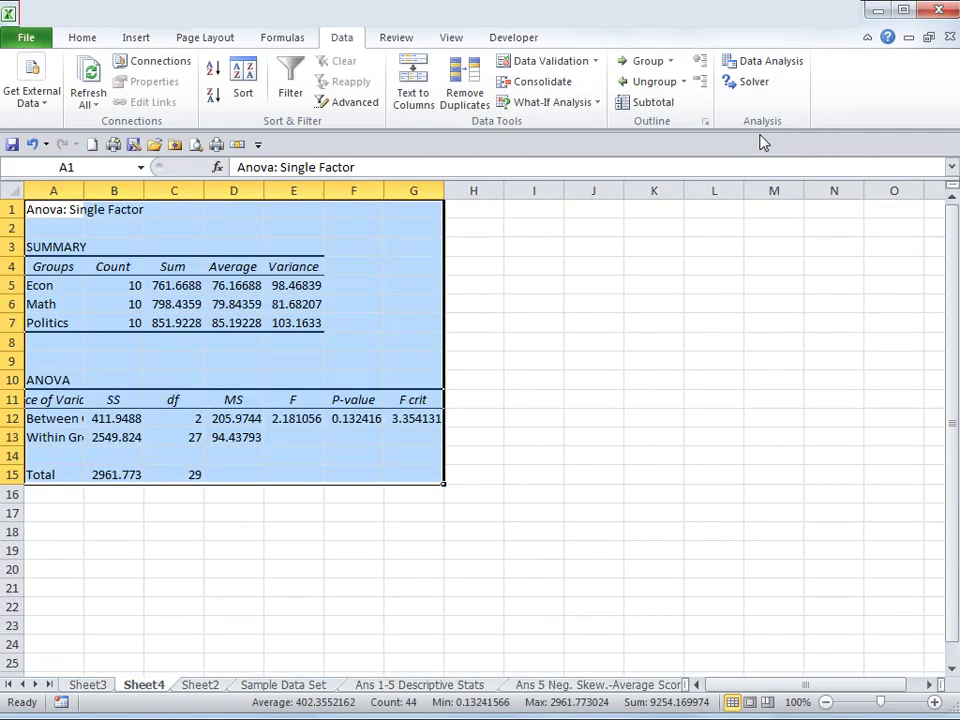
- Autofit column A so the ANOVA labels read in full, then check the P-value in F12
left_click(357, 339)
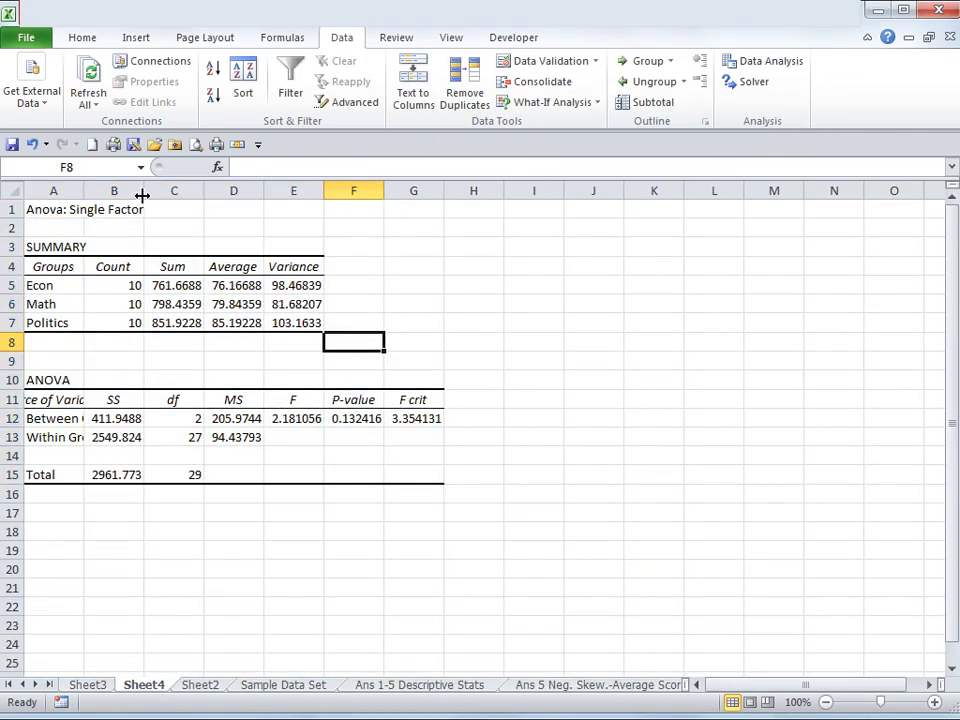
double_click(83, 189)
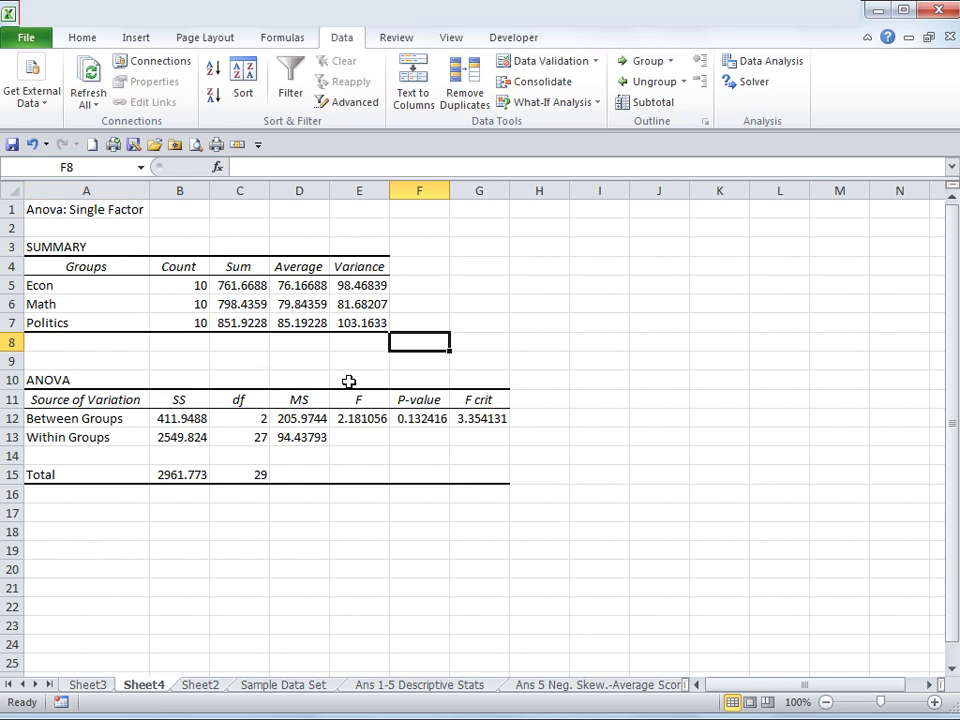
left_click(421, 422)
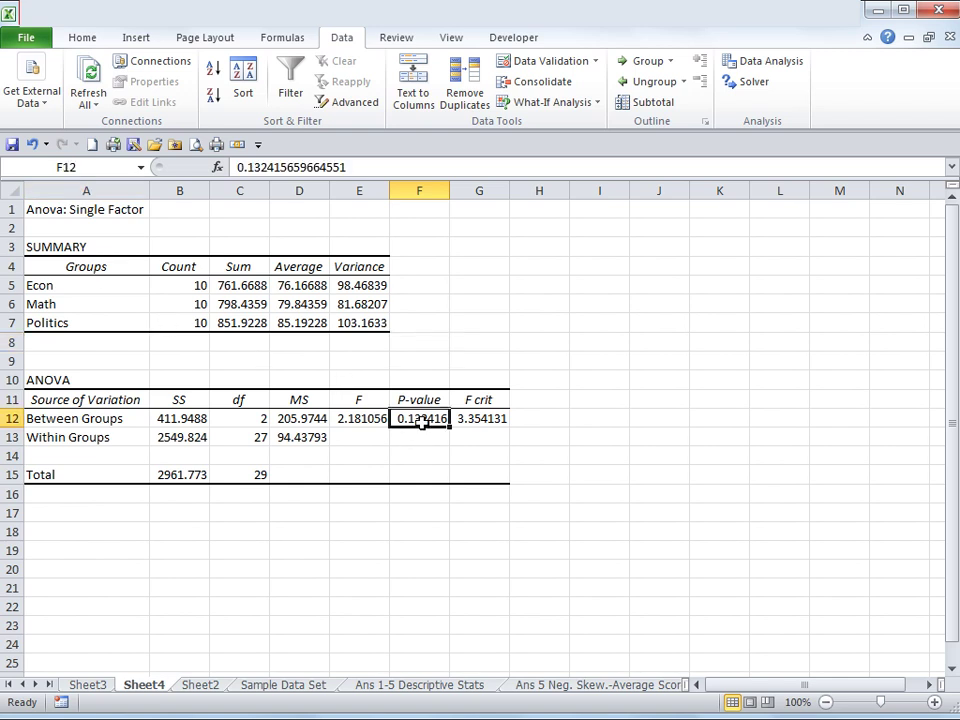